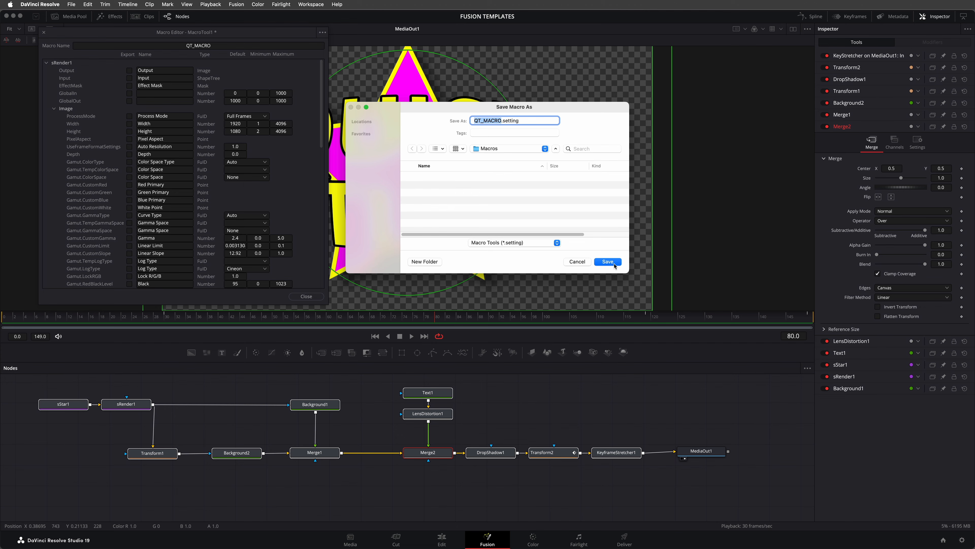
Save the macro as QT_MACRO.setting in the Macros folder.
left_click(608, 262)
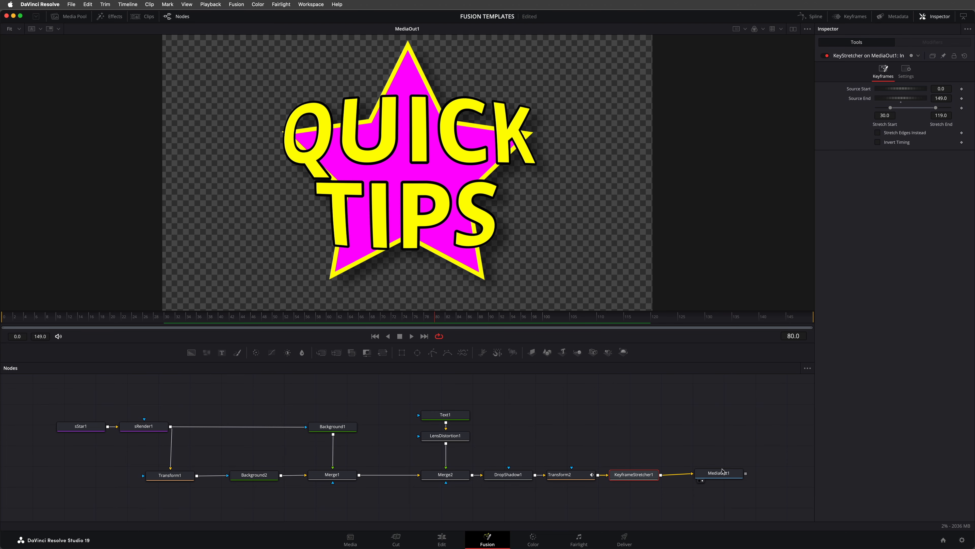
Append a new Fusion Composition to the end of the timeline and open it on the Fusion page.
left_click(440, 539)
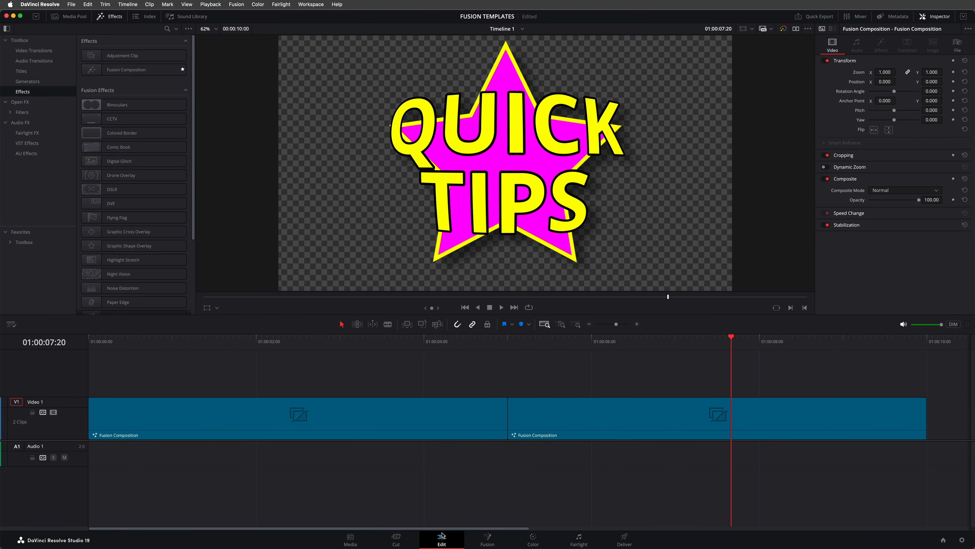
left_click_drag(127, 70, 749, 203)
left_click(765, 347)
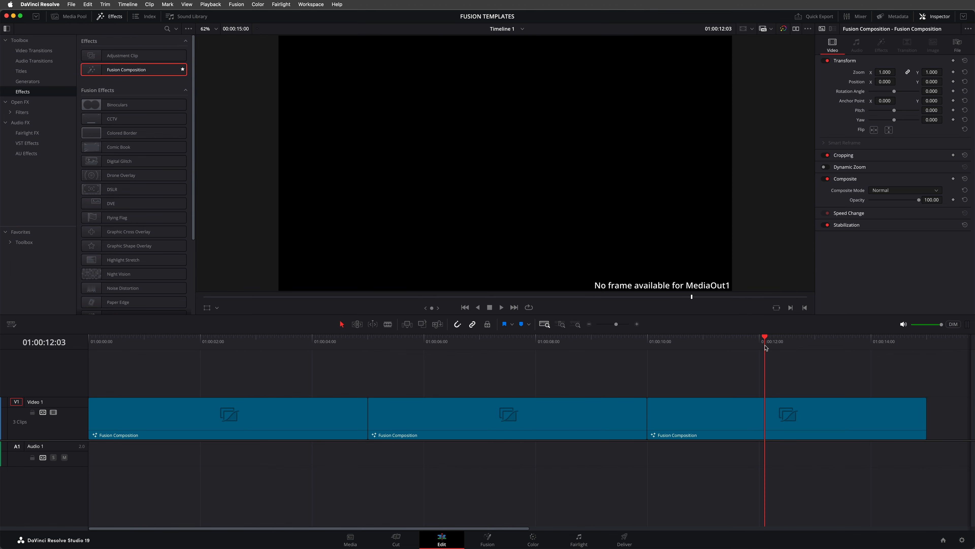
key("shift+5")
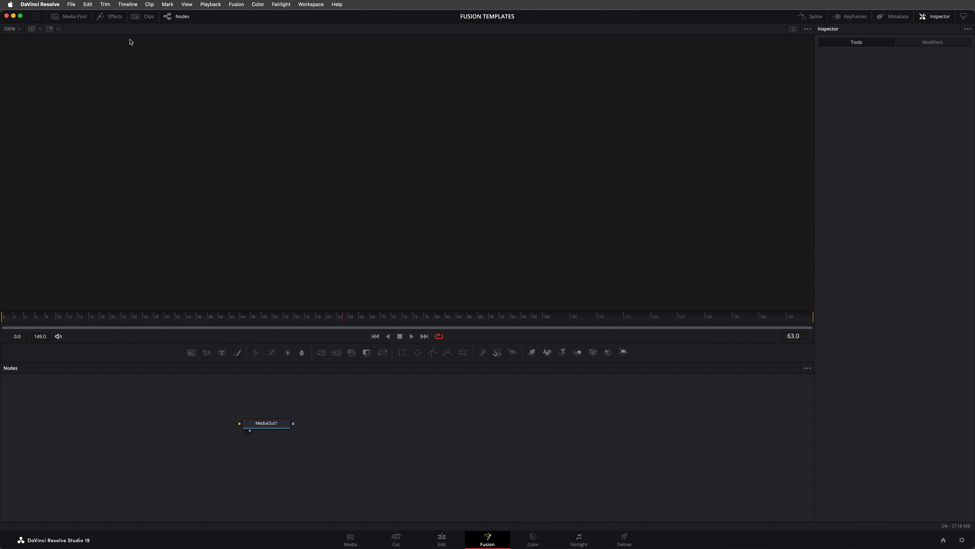
Add the saved QT_MACRO macro to the empty composition, connect it to MediaOut1 and place it closer to that node.
left_click(115, 21)
left_click(5, 38)
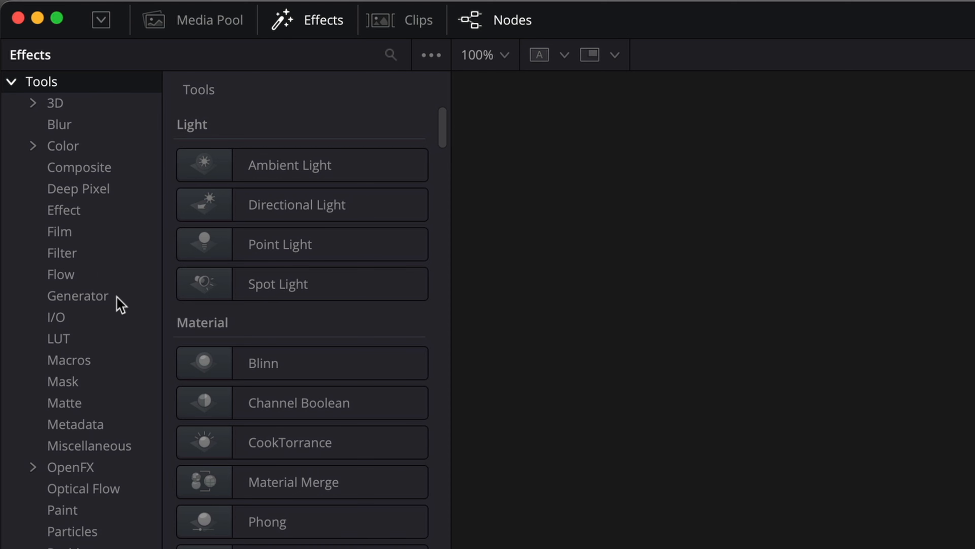
left_click(41, 140)
left_click(275, 179)
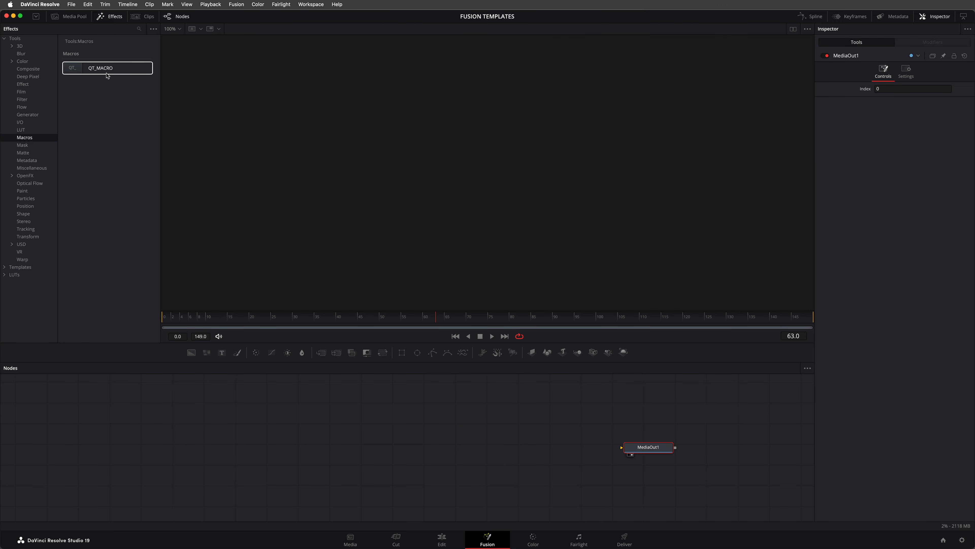
left_click_drag(107, 75, 622, 449)
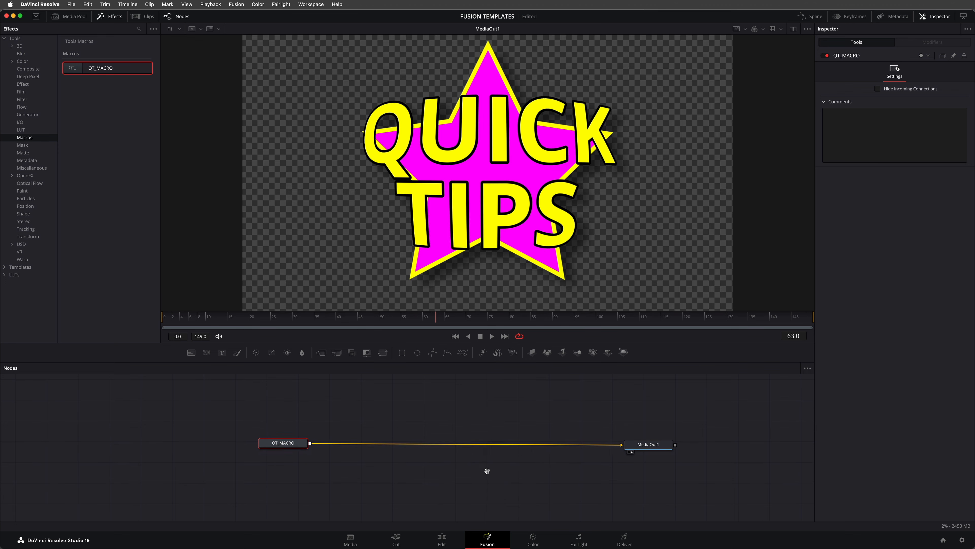
scroll(485, 458, "down", 3)
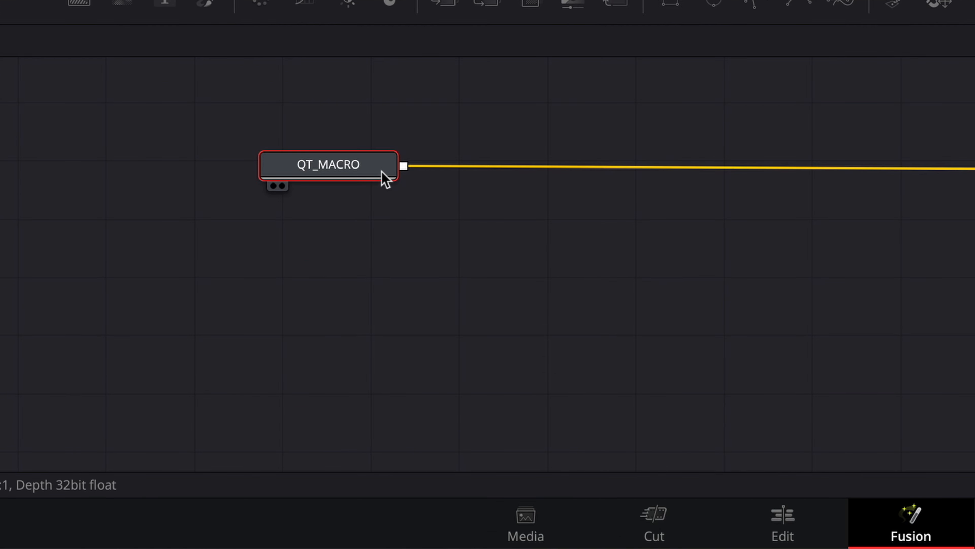
mouse_move(299, 415)
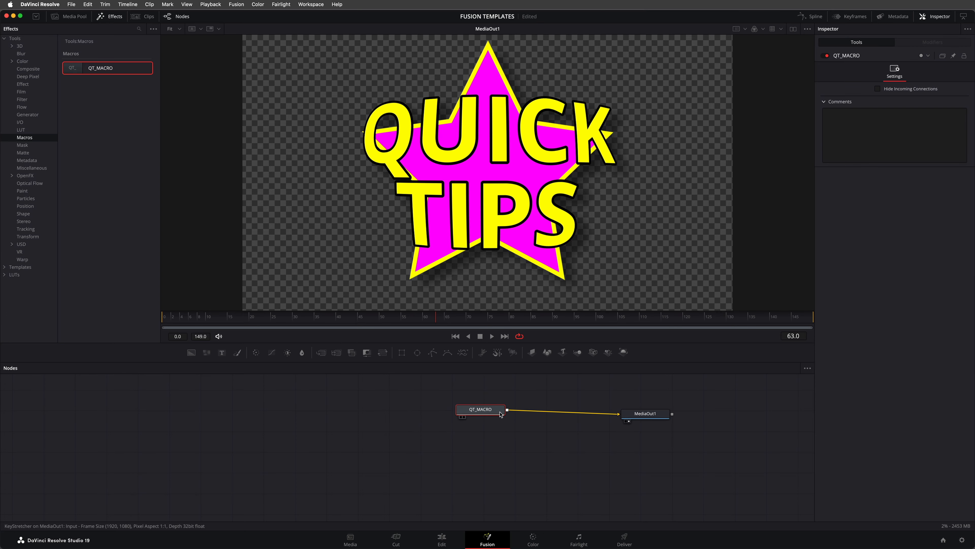
Examine the keyframes inside QT_MACRO, fitting them to the view and expanding Transform2 to check its Size animation.
left_click_drag(553, 433, 196, 455)
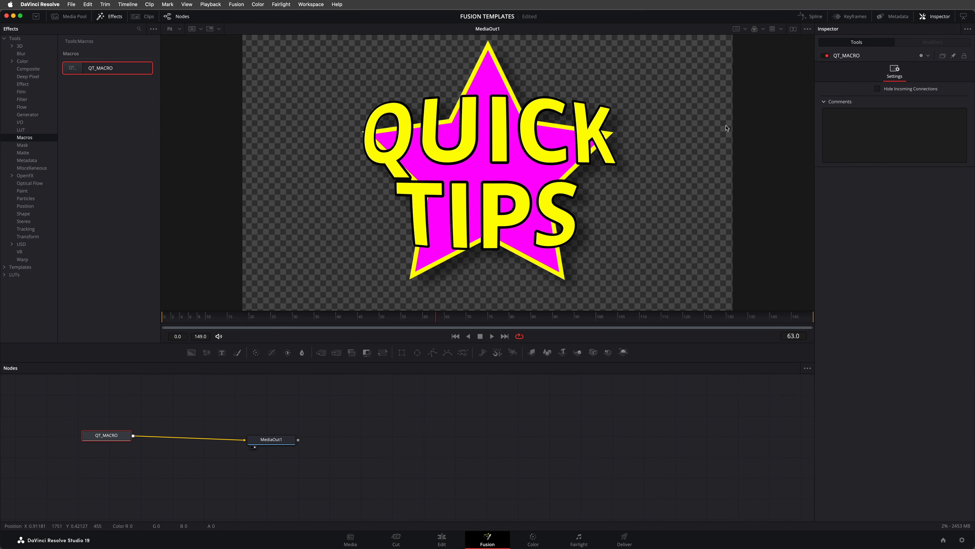
left_click(858, 19)
left_click(423, 398)
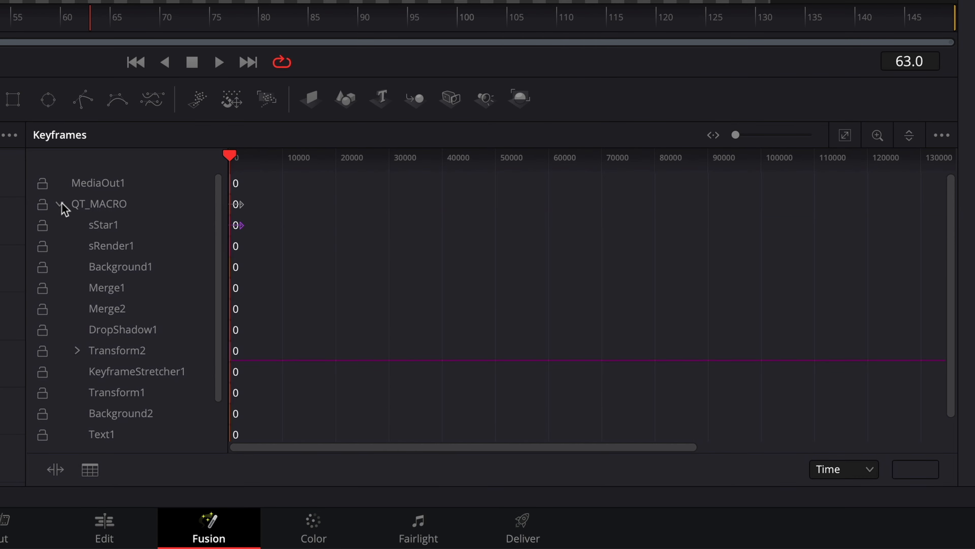
left_click(846, 135)
left_click(77, 350)
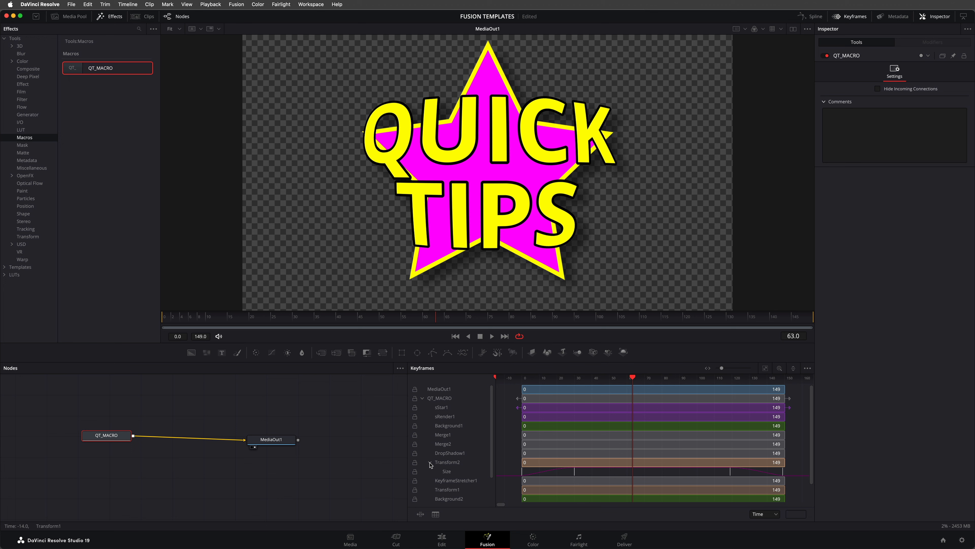
left_click(864, 16)
Space the QT_MACRO node away from MediaOut1 and open the QT_MACRO macro for editing.
left_click_drag(259, 479, 546, 472)
left_click_drag(413, 430, 384, 435)
left_click(415, 457)
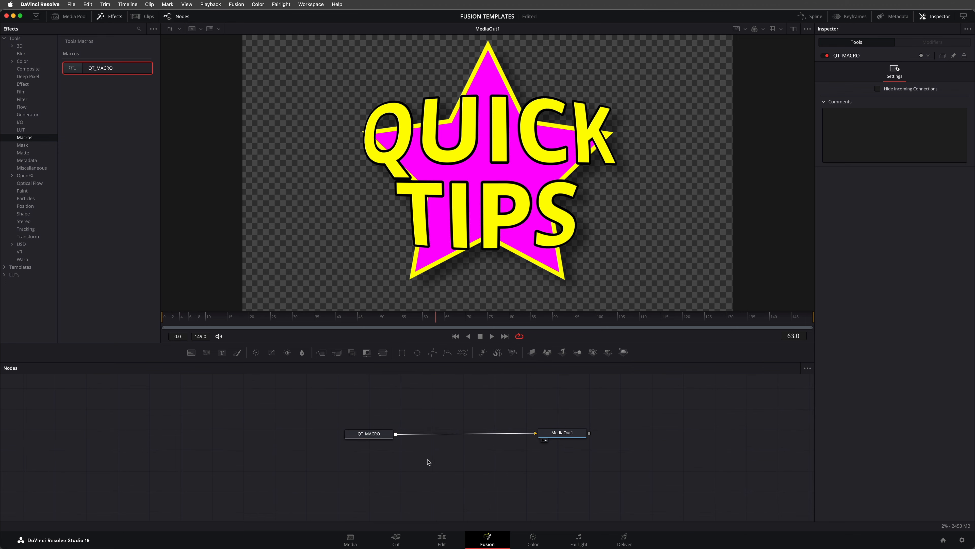
right_click(429, 462)
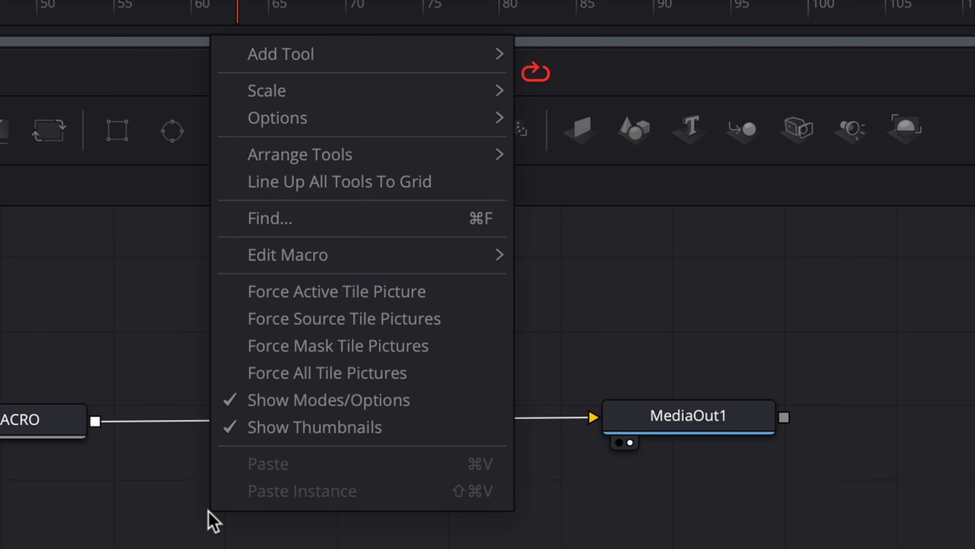
mouse_move(330, 264)
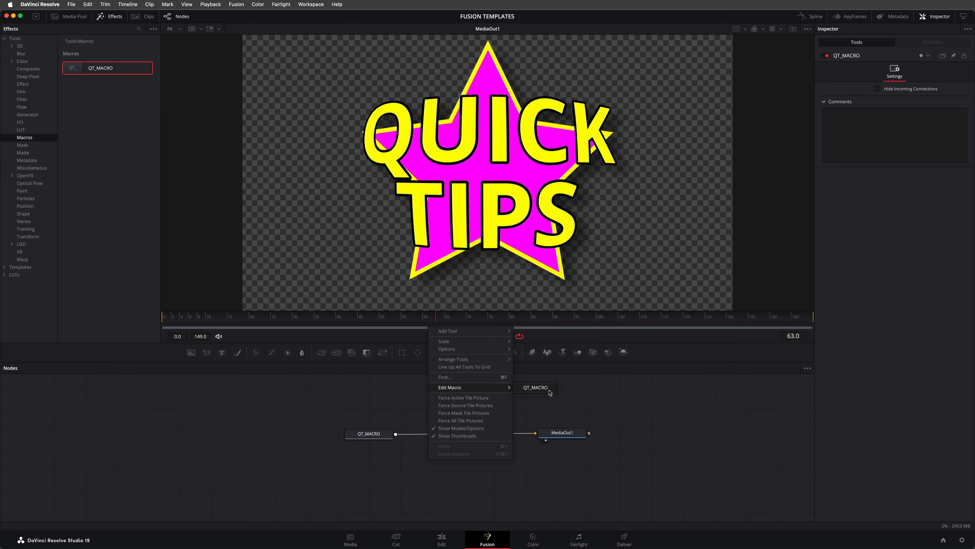
left_click(640, 265)
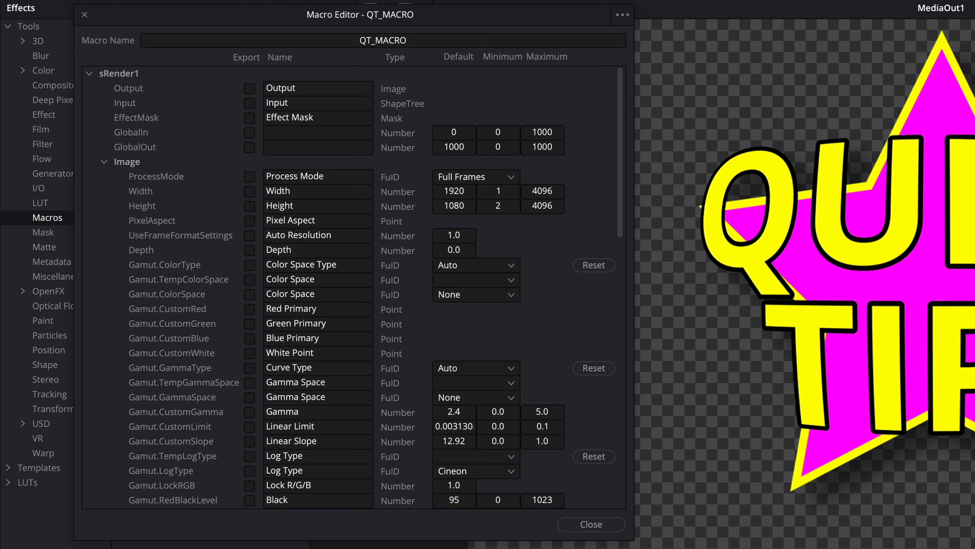
Export the StyledText parameter of Text1 from the macro and save the changes to QT_MACRO.
left_click(89, 74)
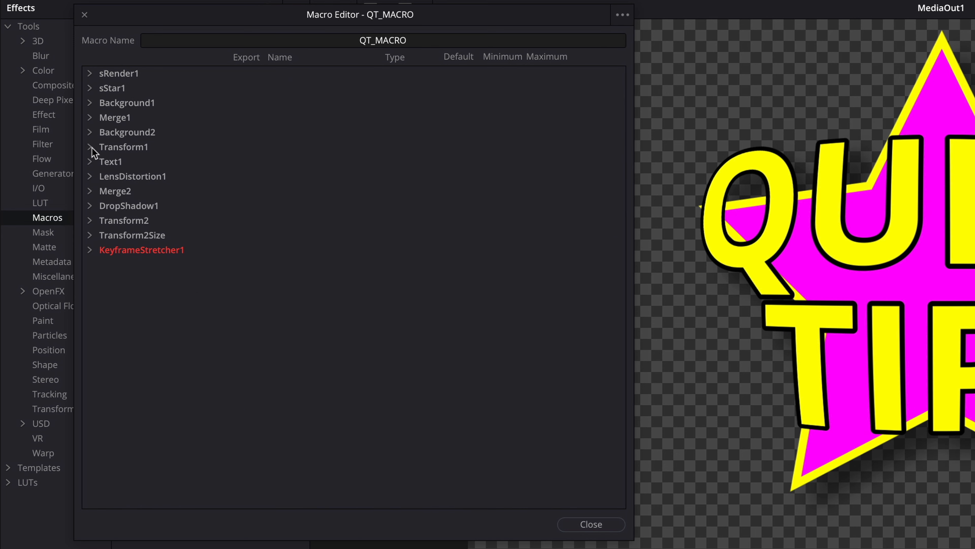
left_click(88, 162)
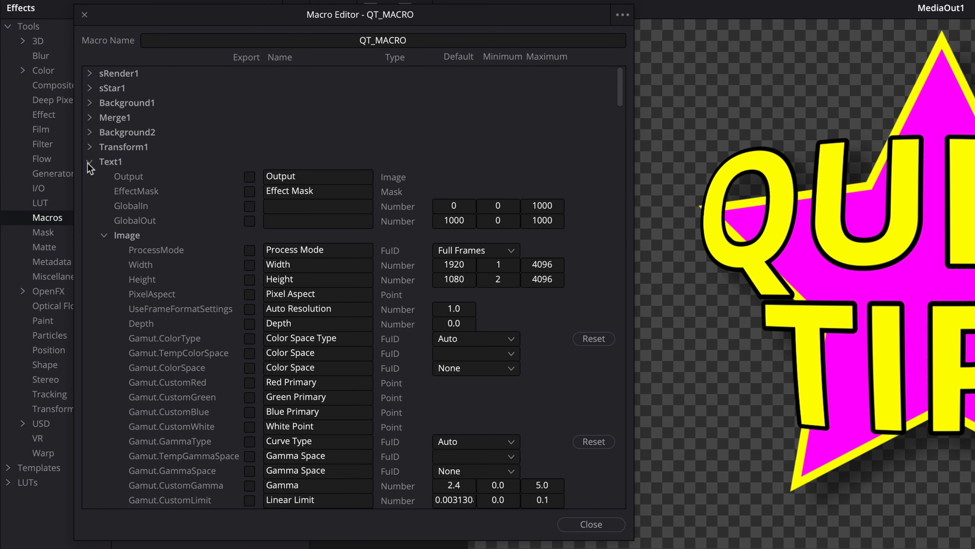
left_click(103, 236)
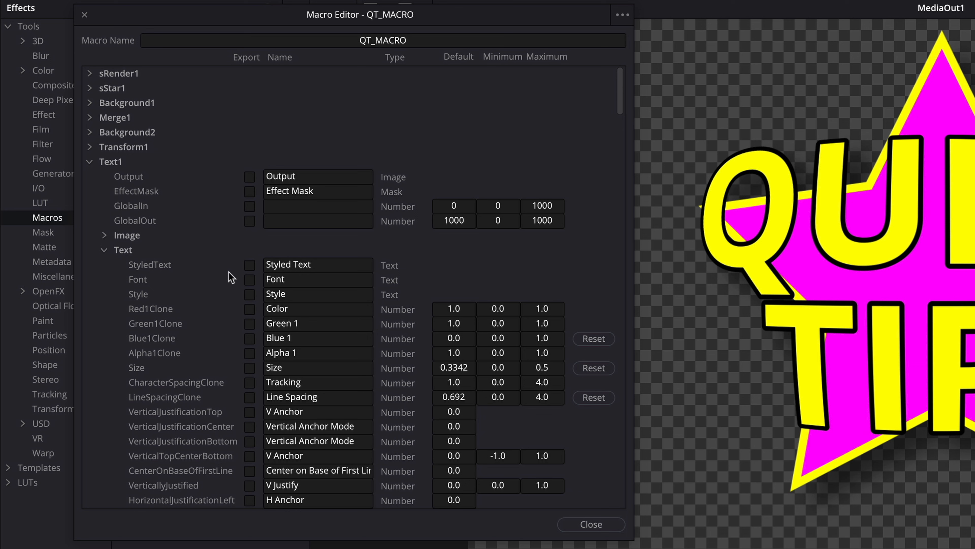
left_click(250, 265)
left_click(591, 525)
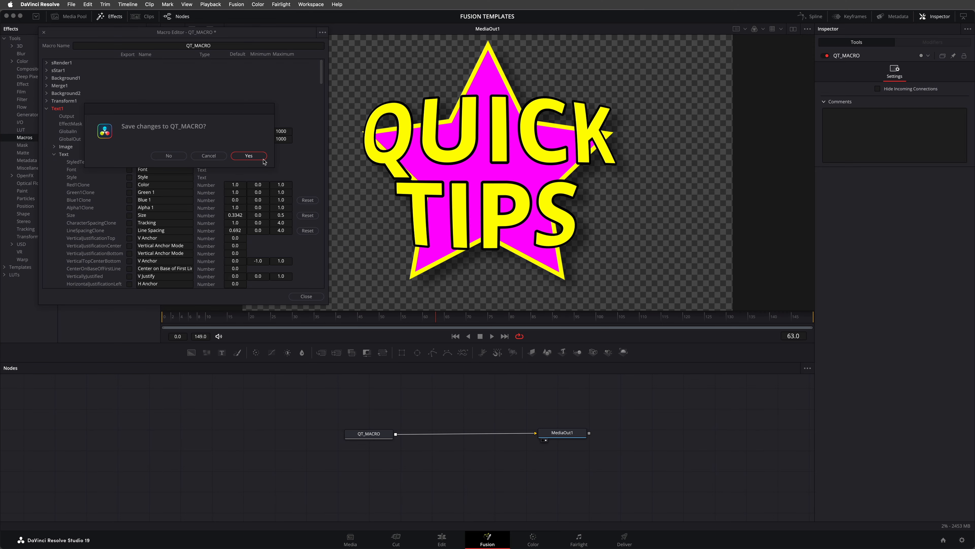
left_click(264, 159)
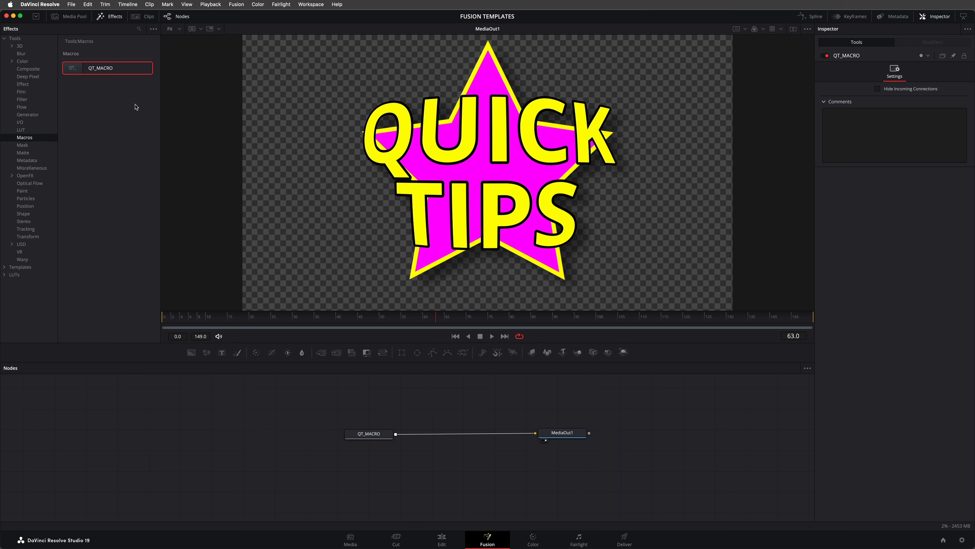
Replace the existing QT_MACRO node with the updated version of the macro.
left_click_drag(116, 69, 234, 181)
left_click_drag(321, 357, 367, 437)
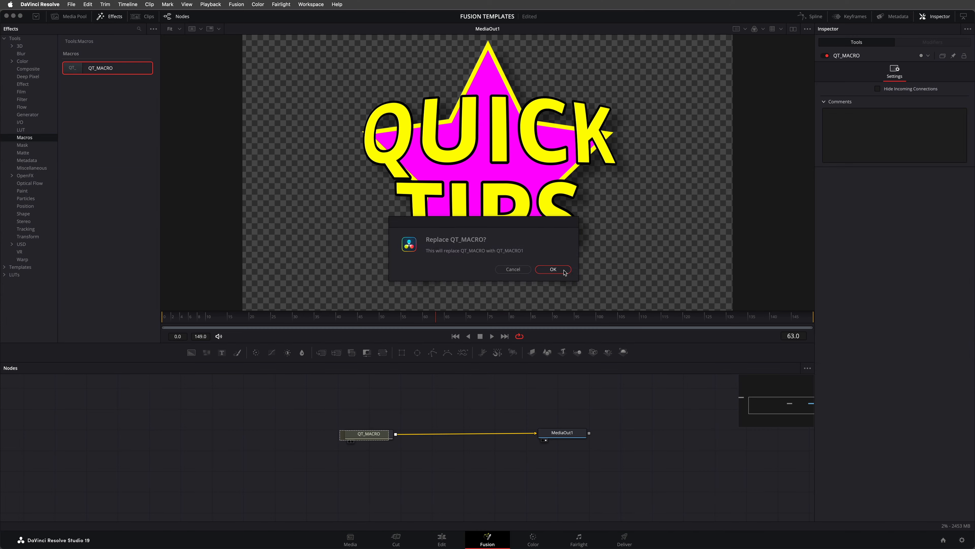
left_click(788, 339)
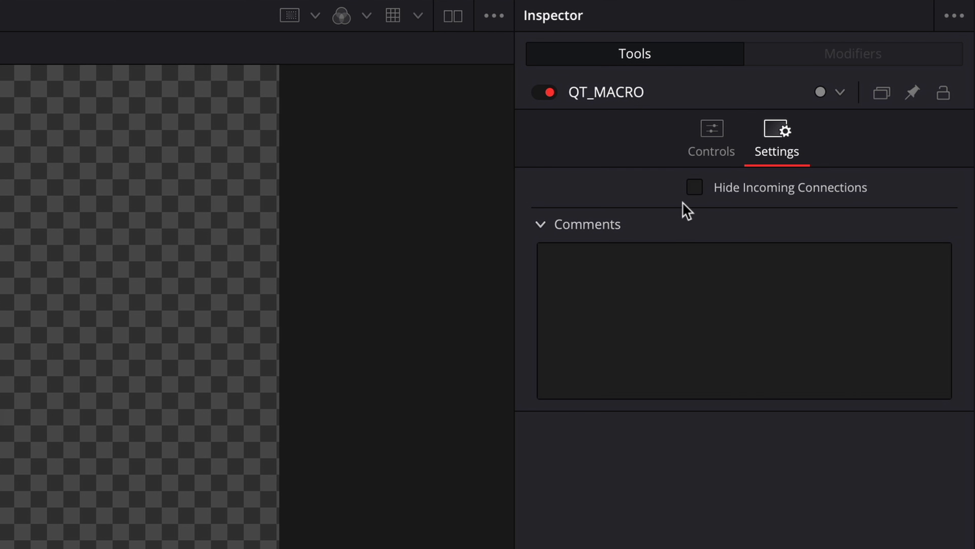
Change the macro's text to COOL TITLES on two lines using its exposed text control.
left_click(734, 147)
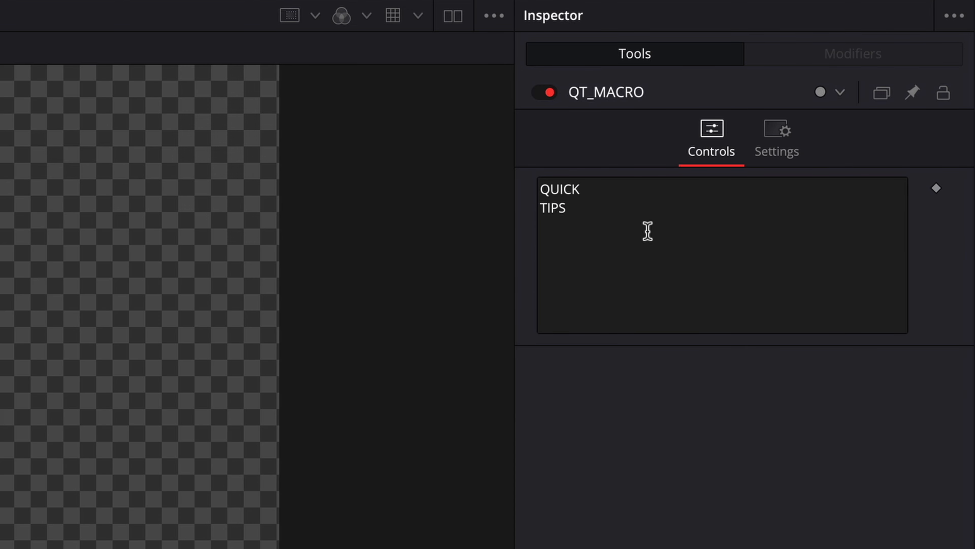
left_click_drag(646, 231, 527, 178)
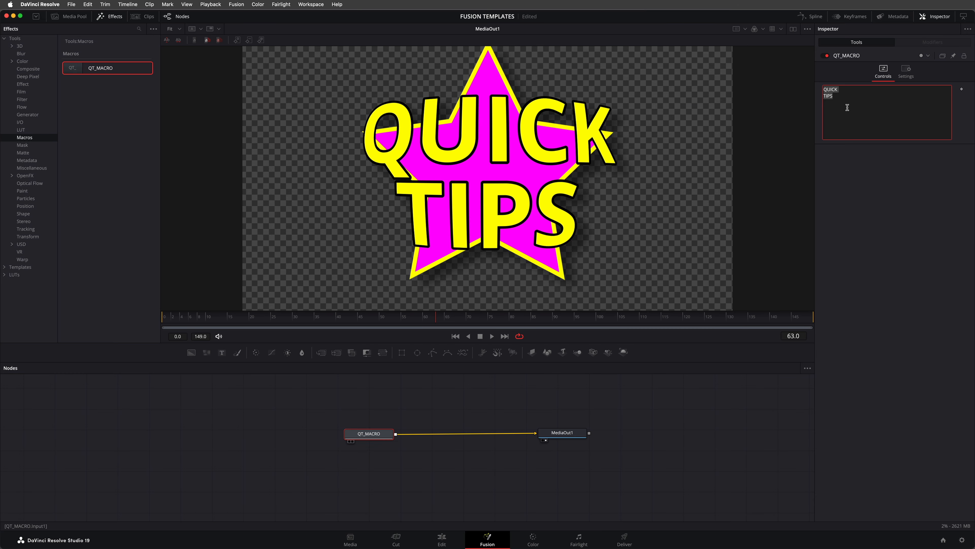
type("COOL")
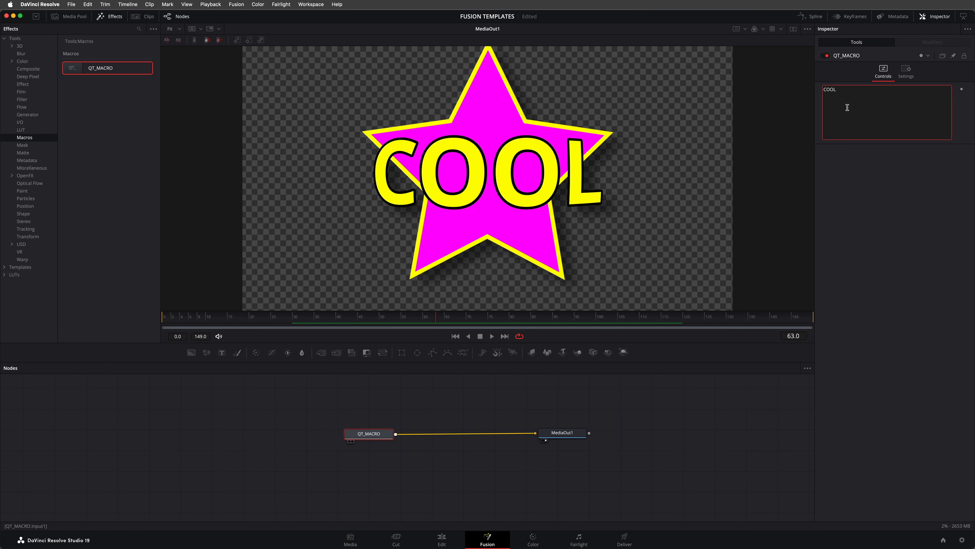
key("Return")
type("TITL")
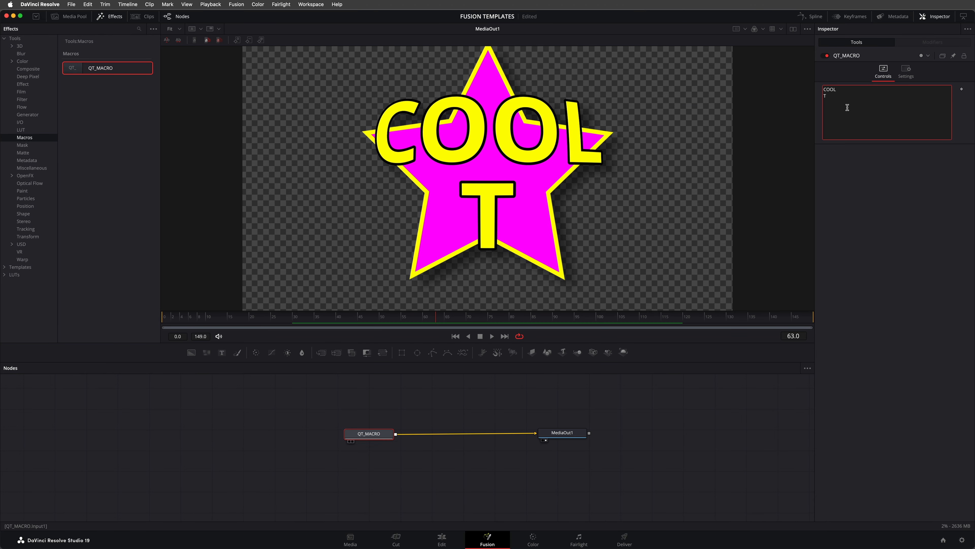
type("ES")
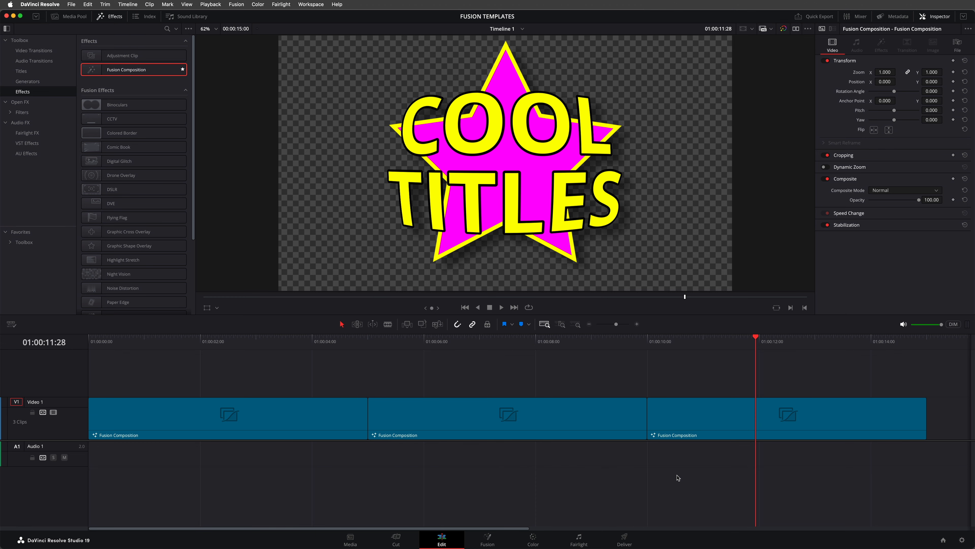
Open the first Fusion Composition on the timeline, the one with the red star, on the Fusion page.
left_click(245, 339)
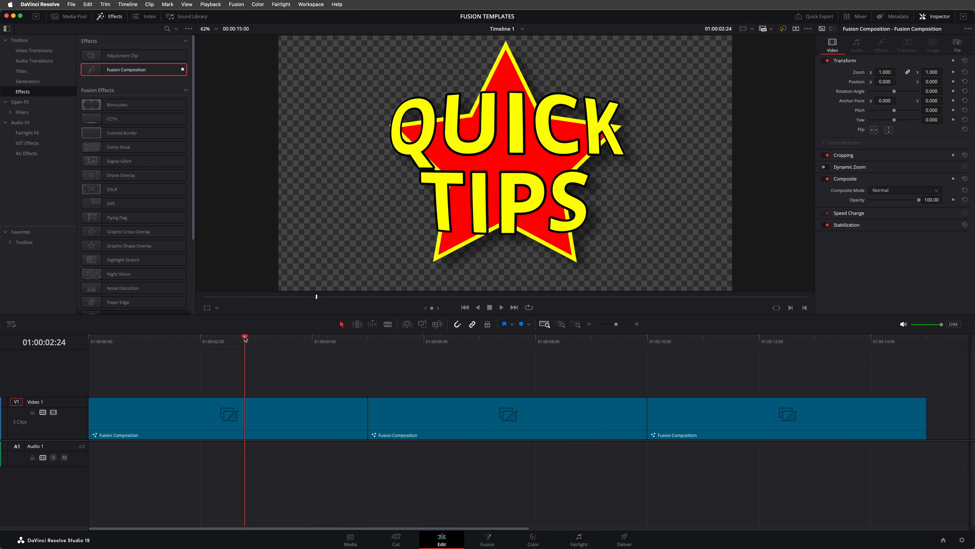
left_click(497, 543)
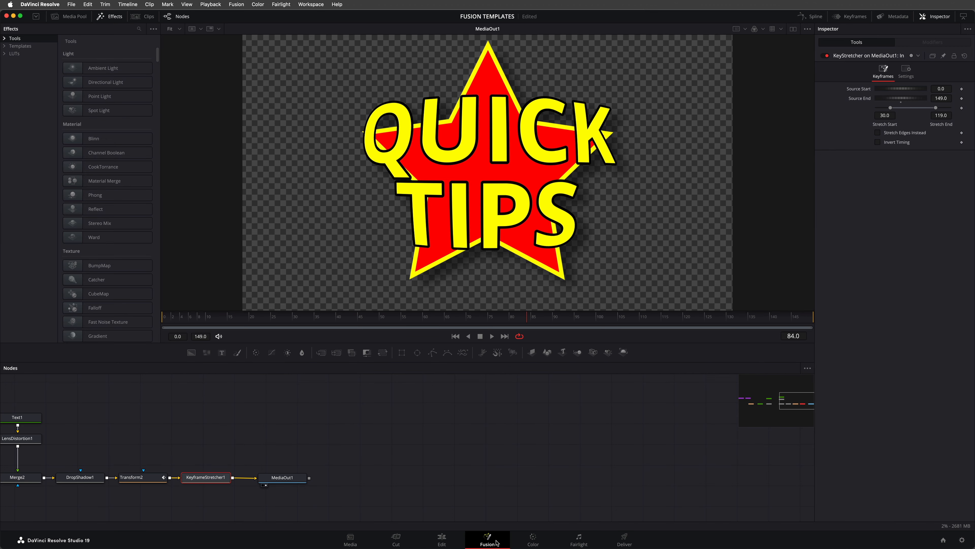
left_click_drag(462, 465, 867, 452)
left_click(731, 432)
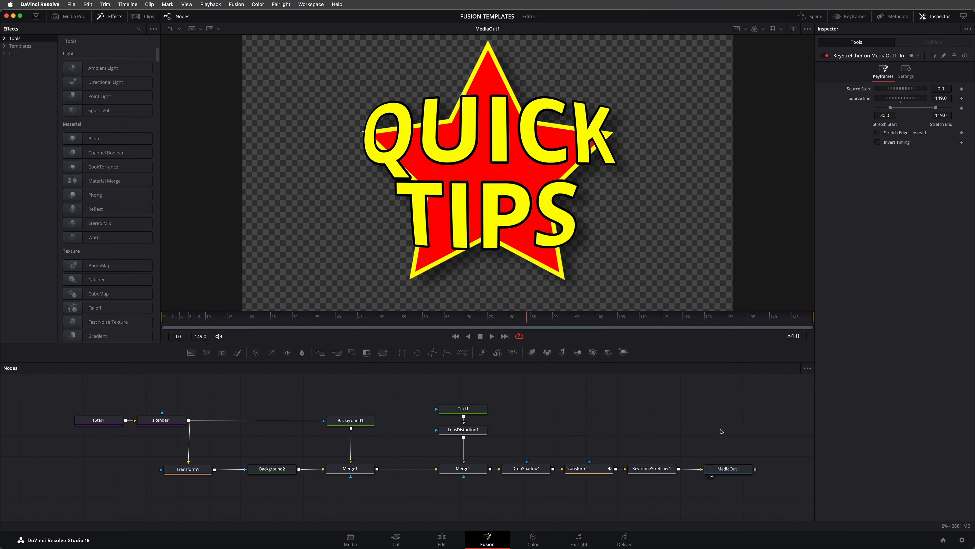
Rename the Background1 node, which colours the star, to StarColor.
right_click(355, 426)
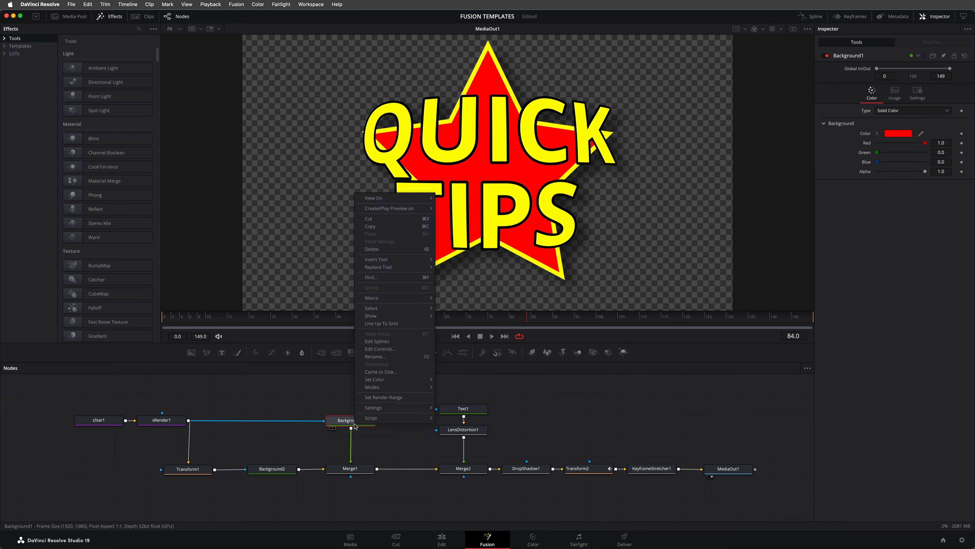
left_click(398, 356)
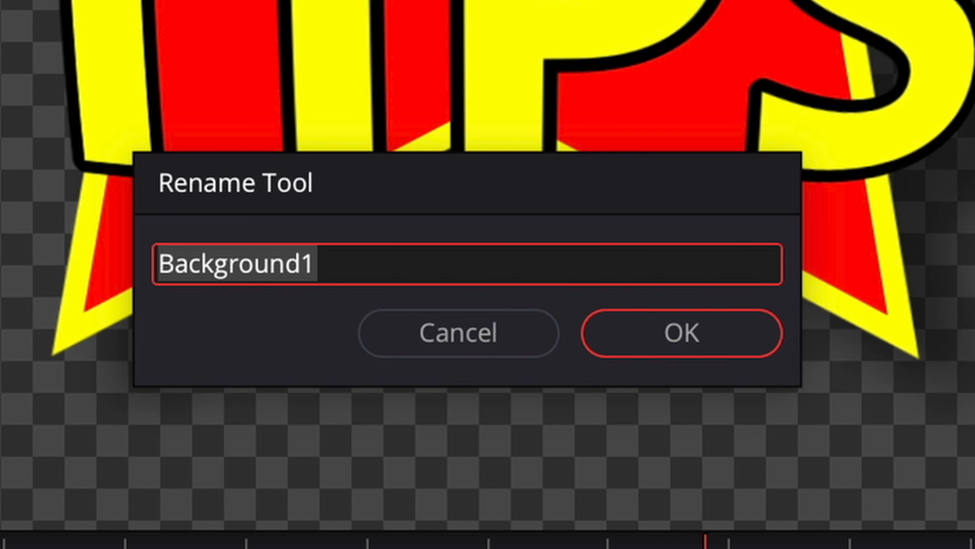
type("StarColor")
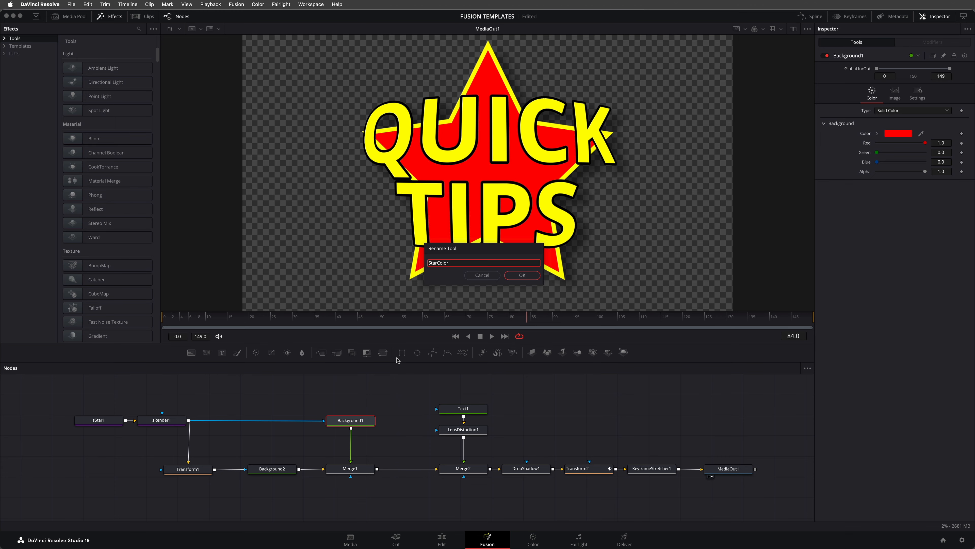
key("Return")
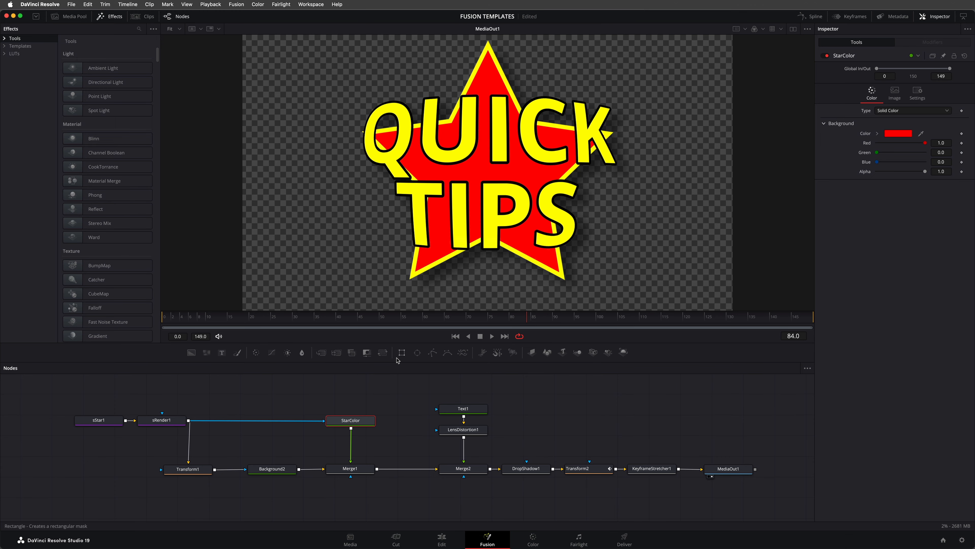
Rename the Background2 node, which colours the star's yellow outline, to StarBorder.
right_click(280, 475)
left_click(329, 409)
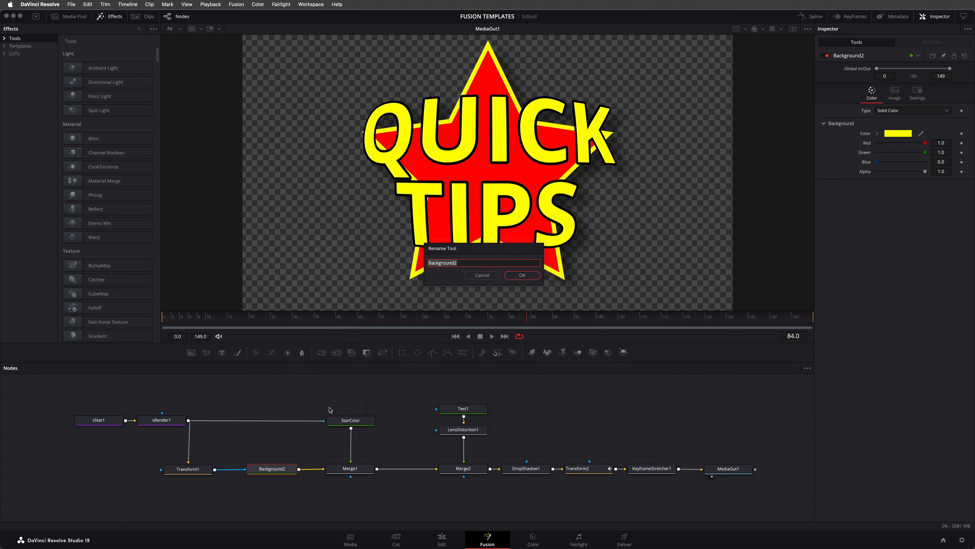
type("Star")
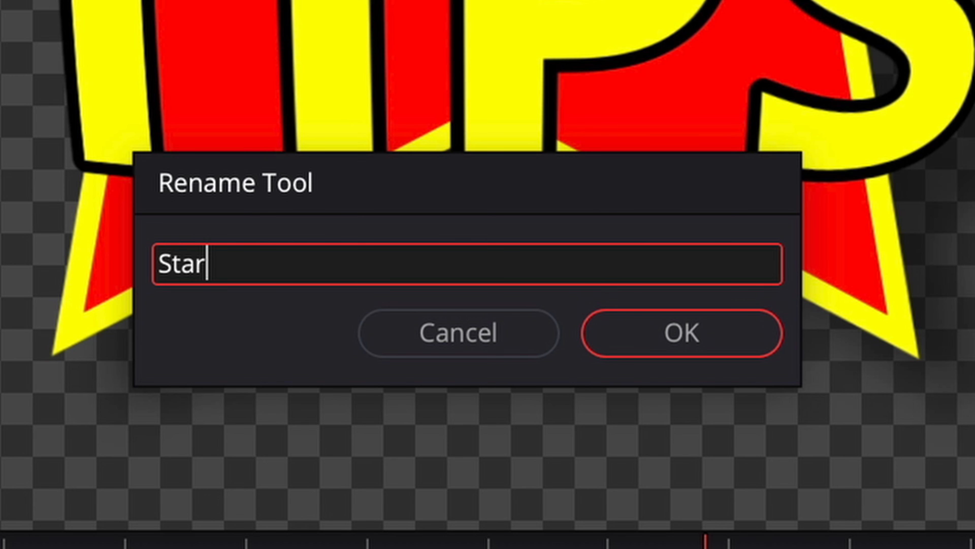
type("Border")
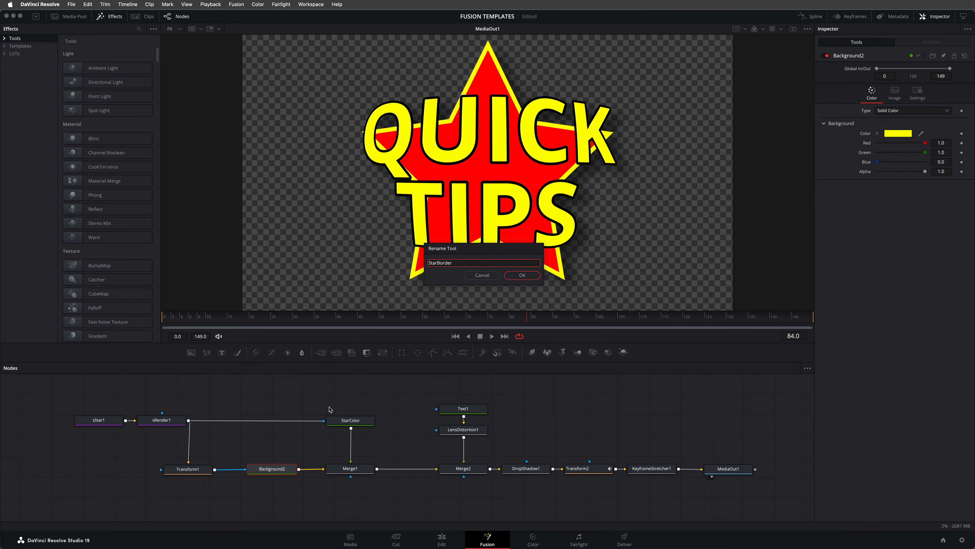
key("Return")
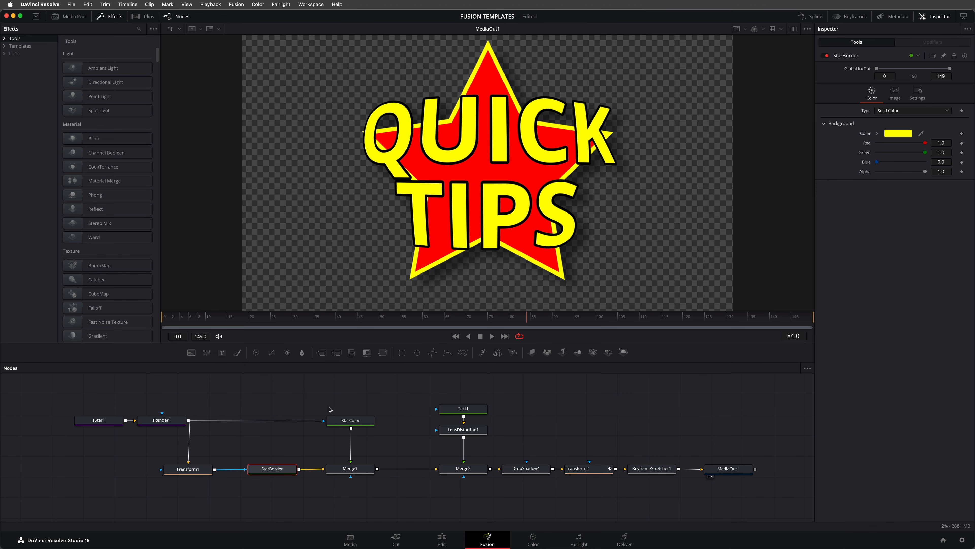
Rename the Transform1 node, which feeds the StarBorder node, to BorderSize.
right_click(199, 468)
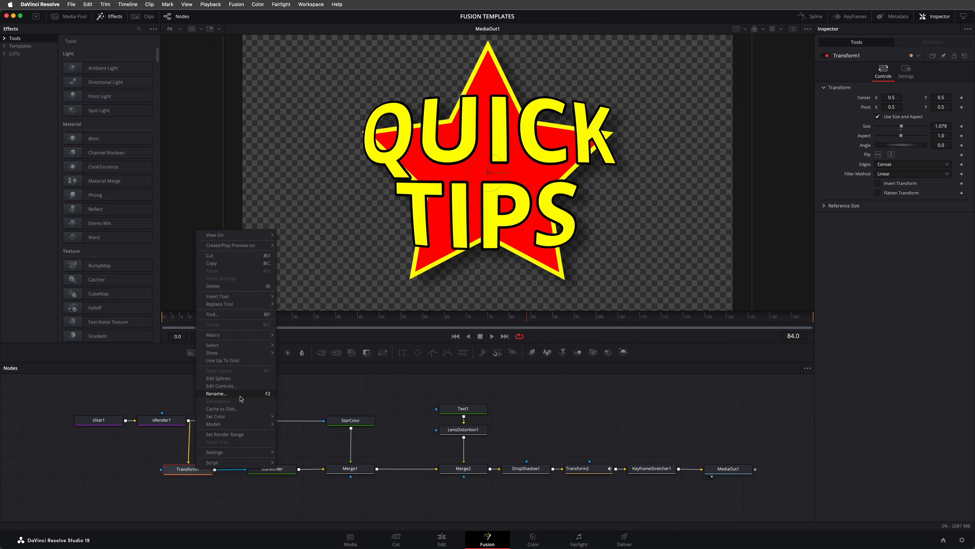
left_click(230, 393)
type("Bord")
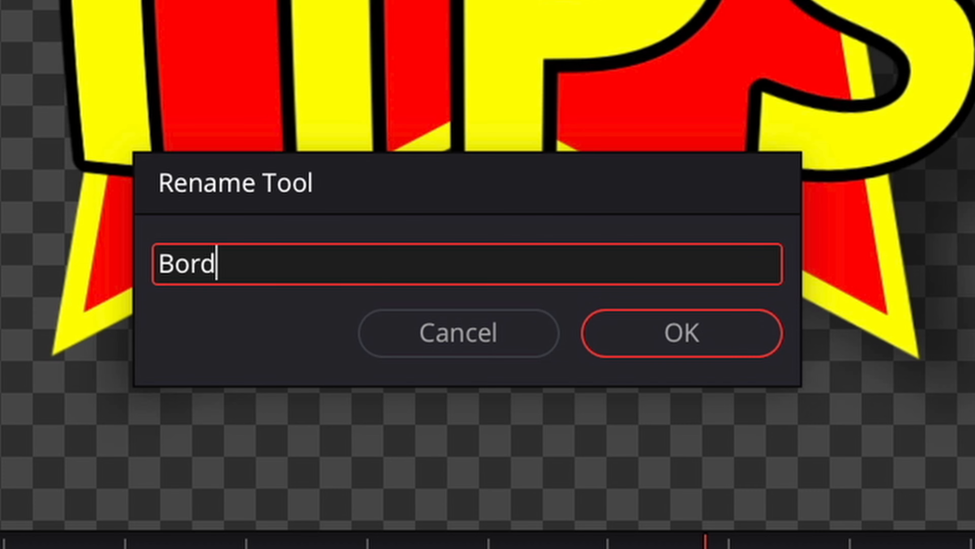
type("erSize")
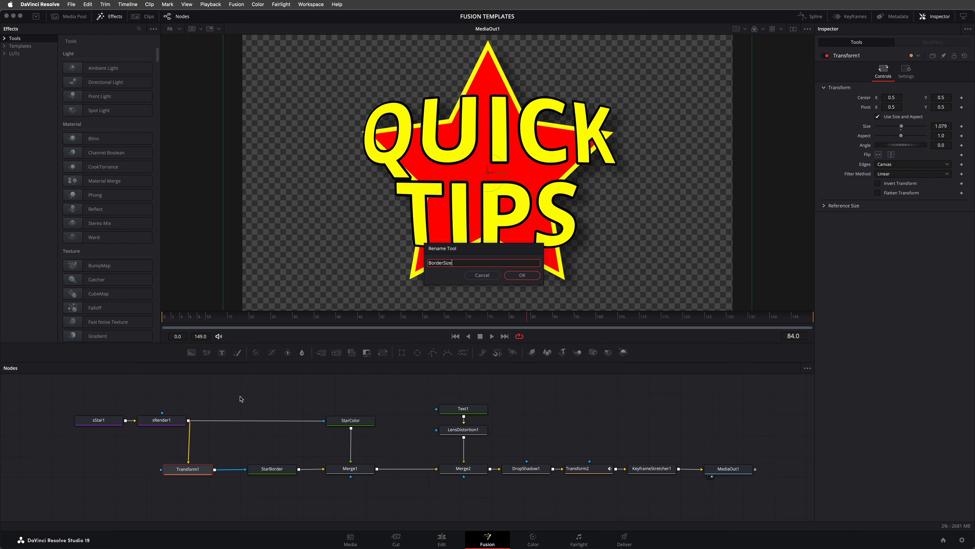
key("Return")
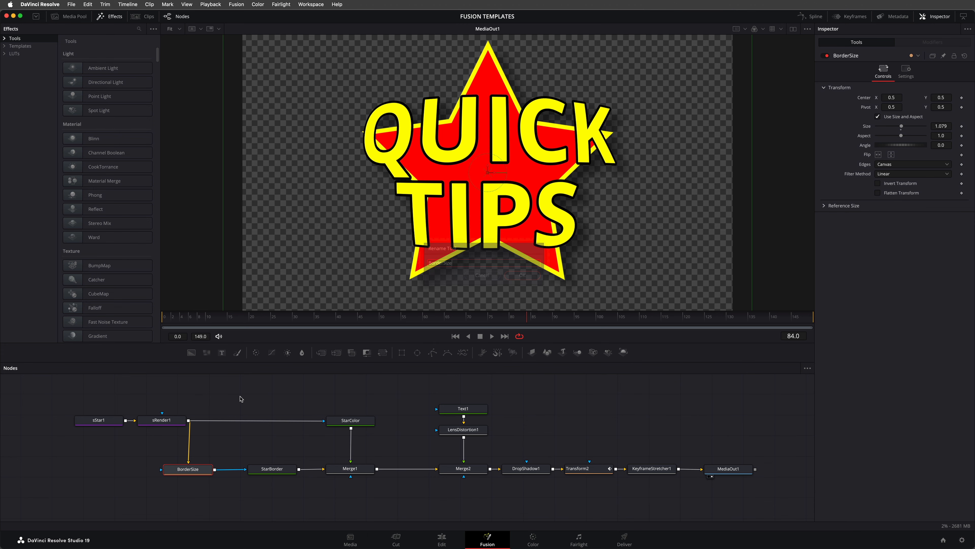
Rename the Text1 node, which holds the QUICK TIPS text, to Title.
left_click(475, 410)
right_click(476, 409)
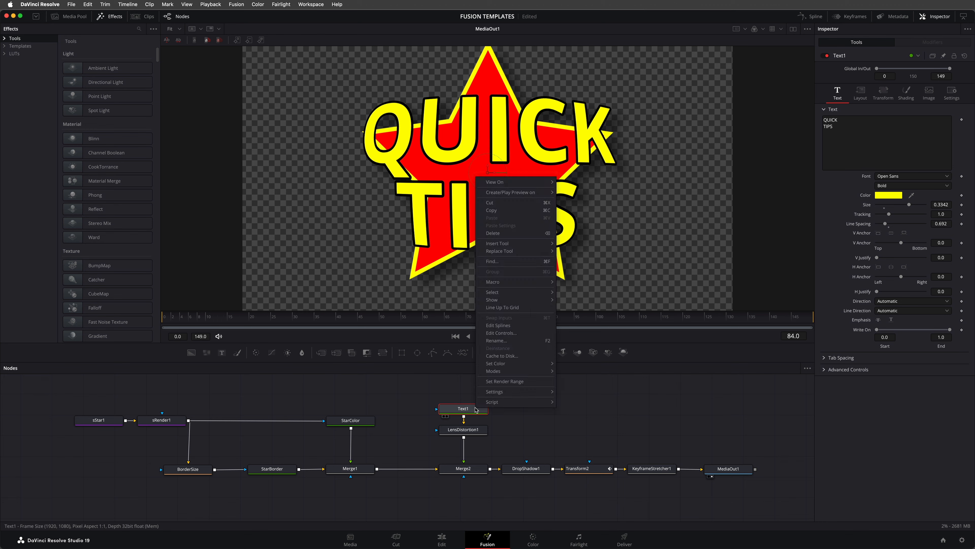
left_click(496, 340)
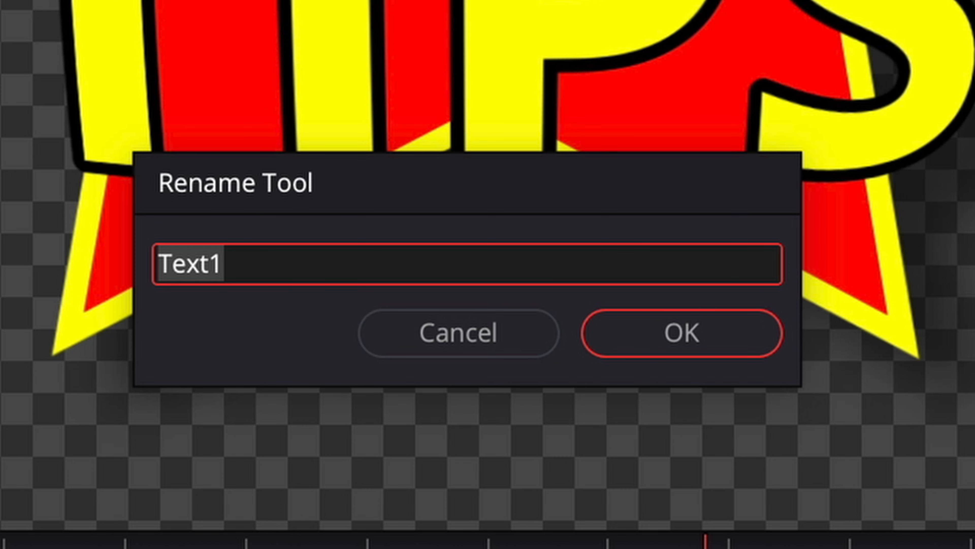
type("Title")
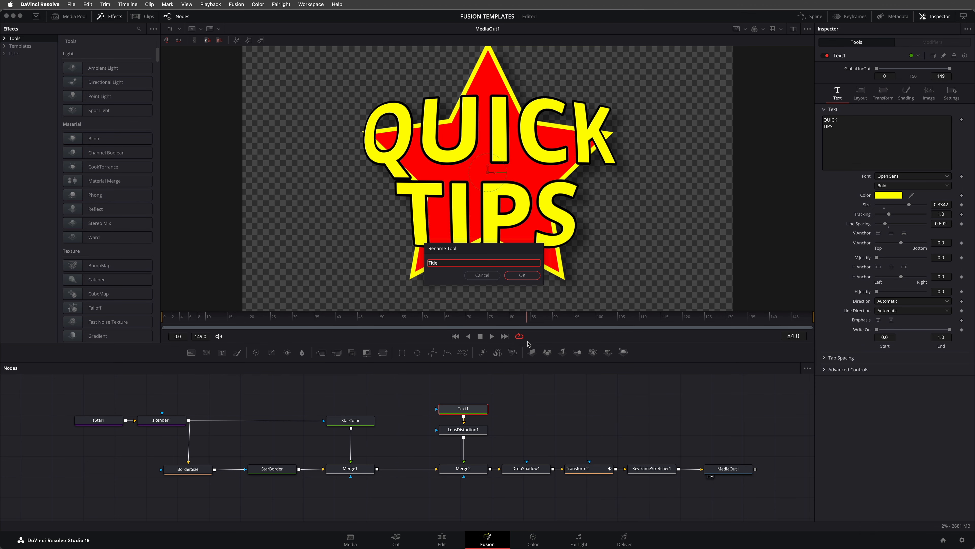
key("Return")
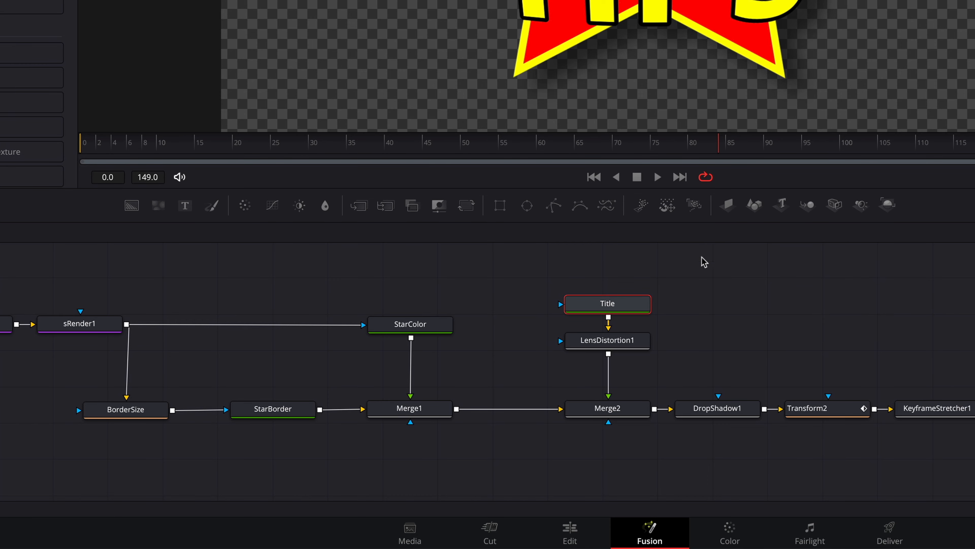
Add the StarColor node to the selection, keeping the Title node as the first one selected.
mouse_move(622, 318)
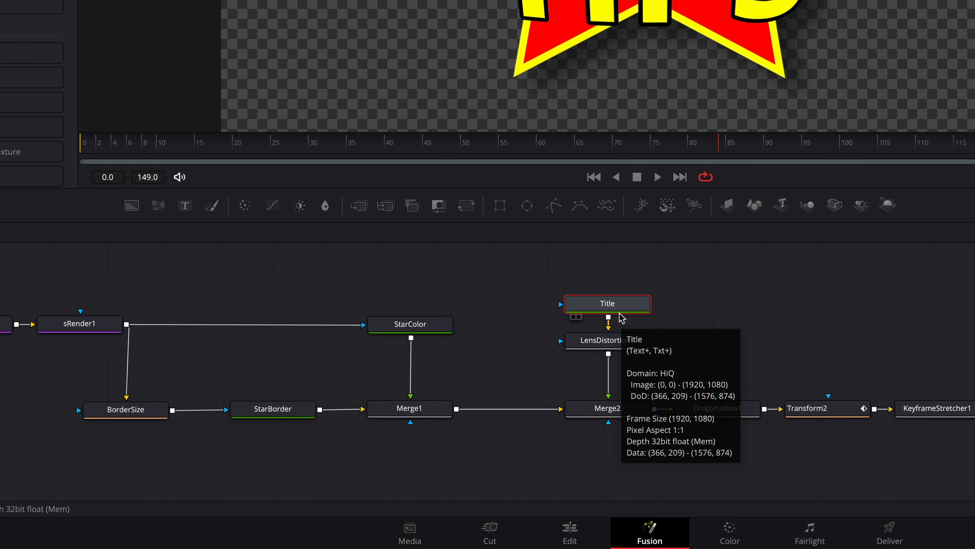
left_click(426, 331)
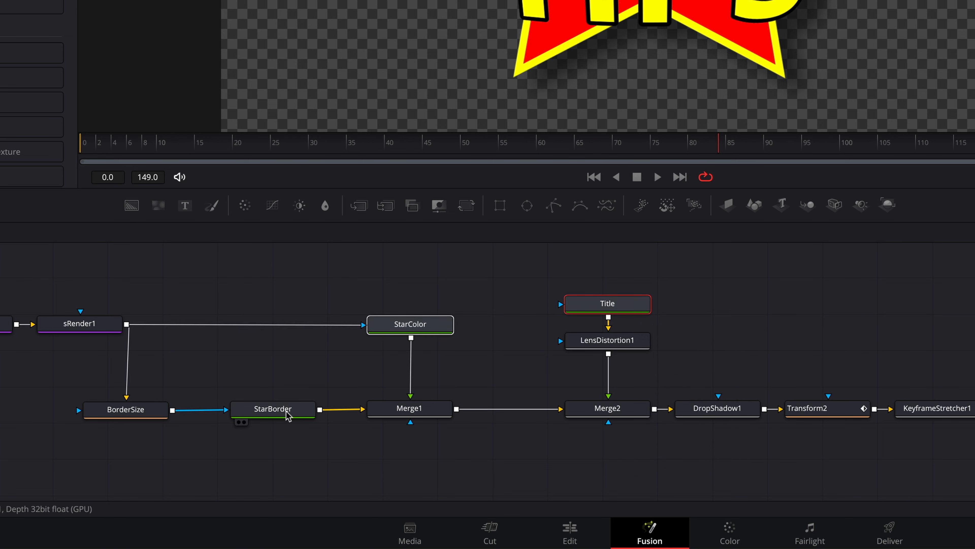